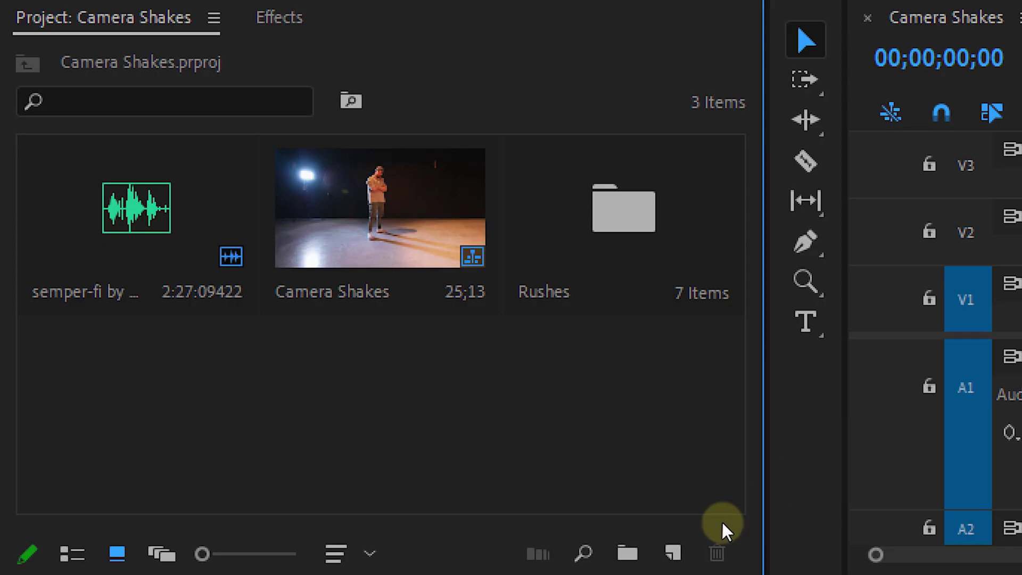
Create a new adjustment layer and place it at the start of track V3.
click(248, 558)
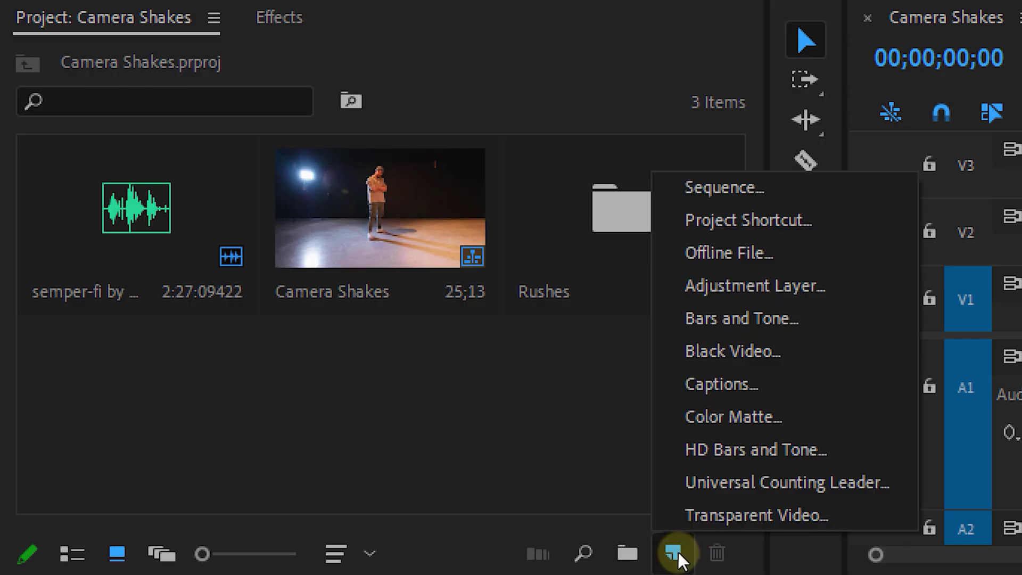
click(774, 290)
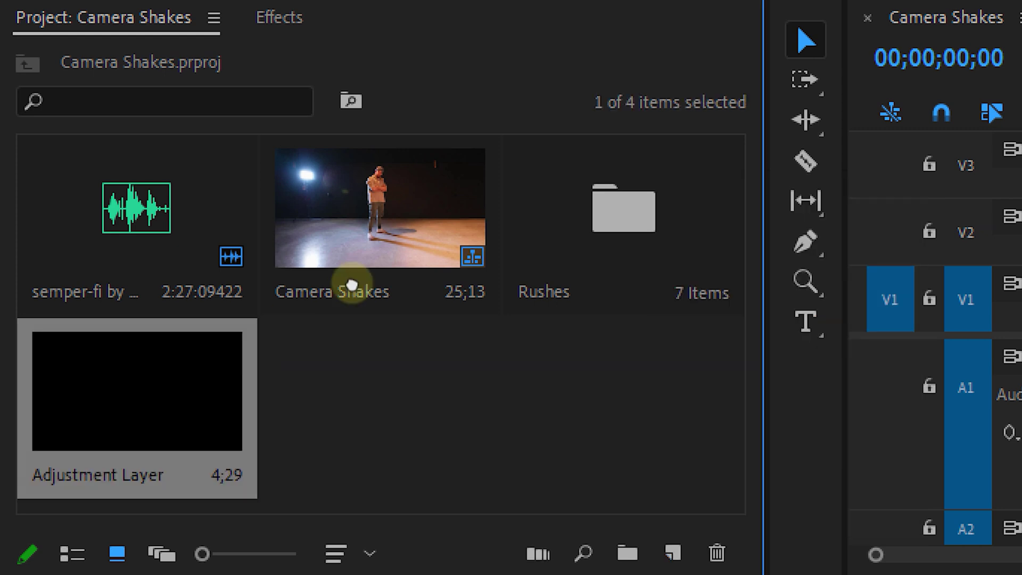
drag(351, 285, 1021, 169)
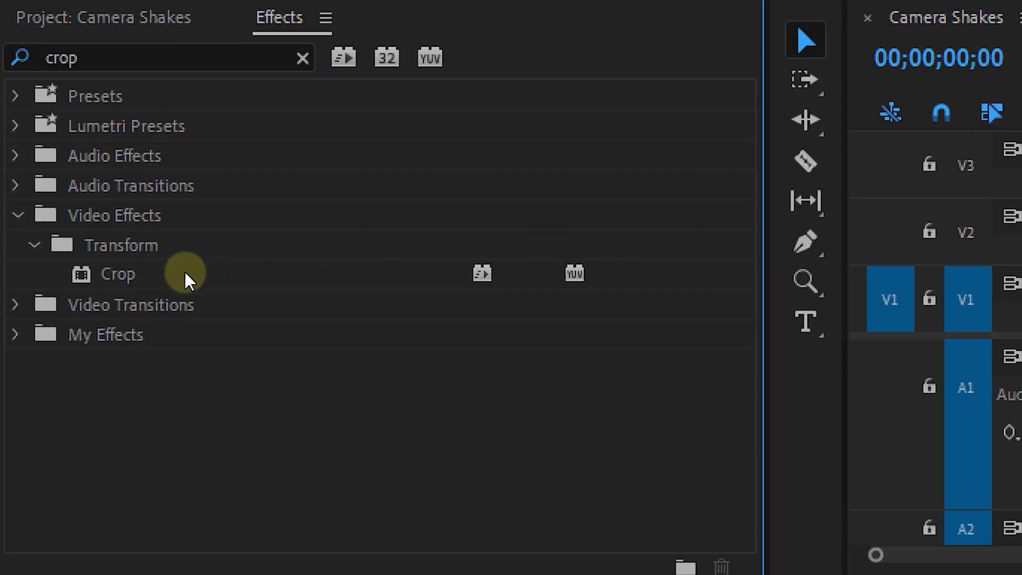
Apply Crop to the V3 adjustment layer with Top and Bottom at 14%.
drag(185, 274, 1021, 183)
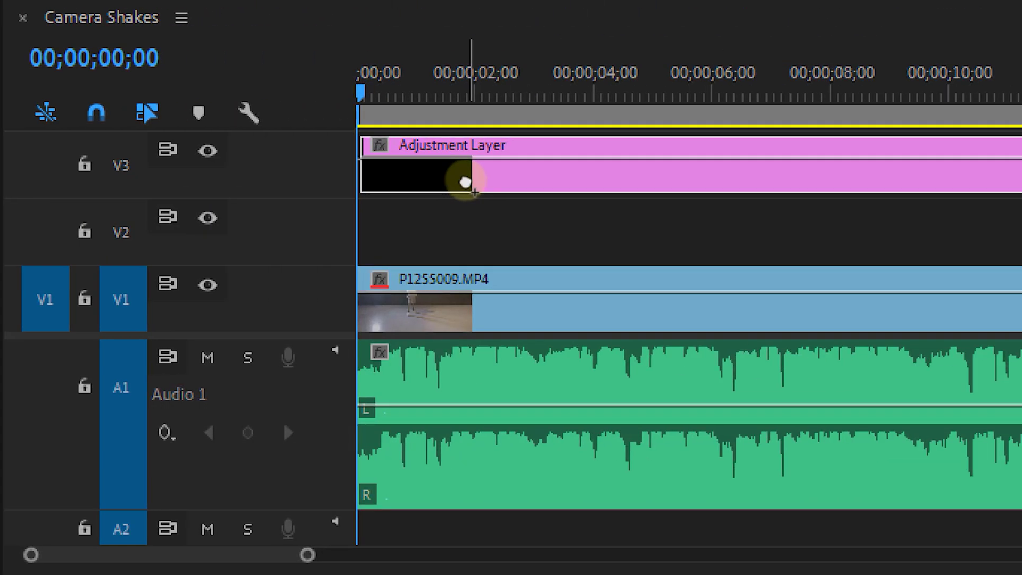
drag(466, 182, 466, 181)
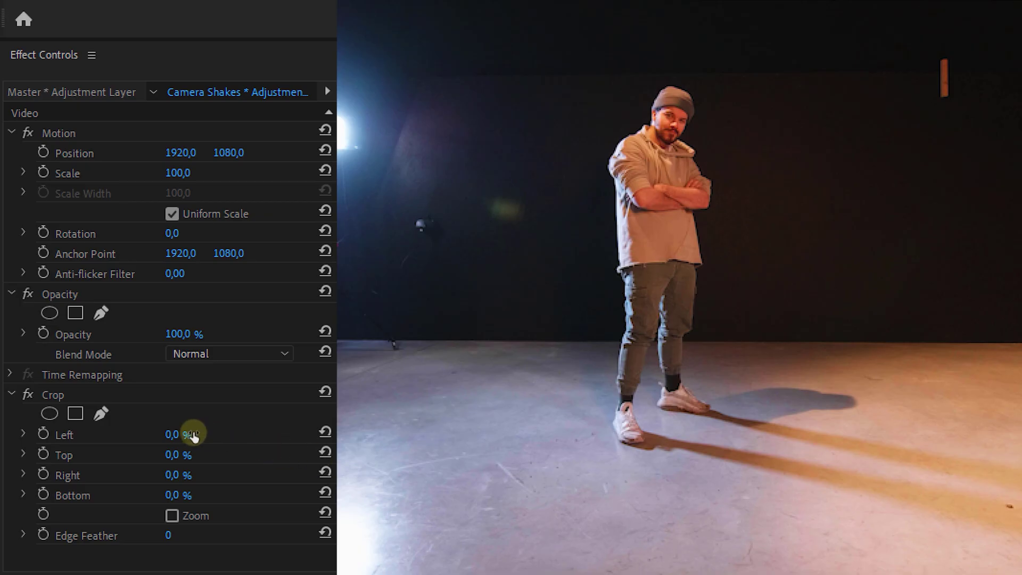
text(14)
key(Return)
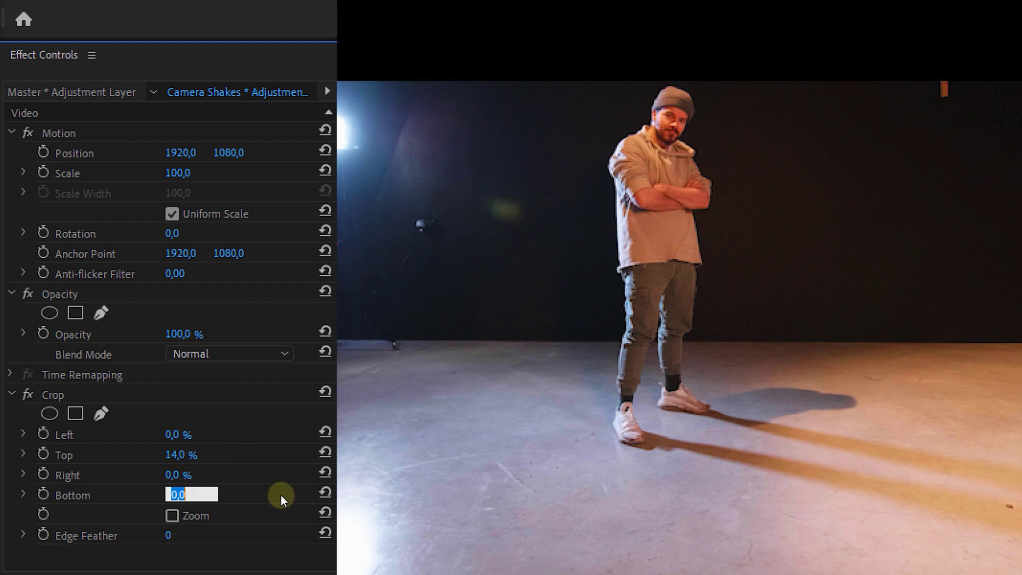
text(14)
key(Return)
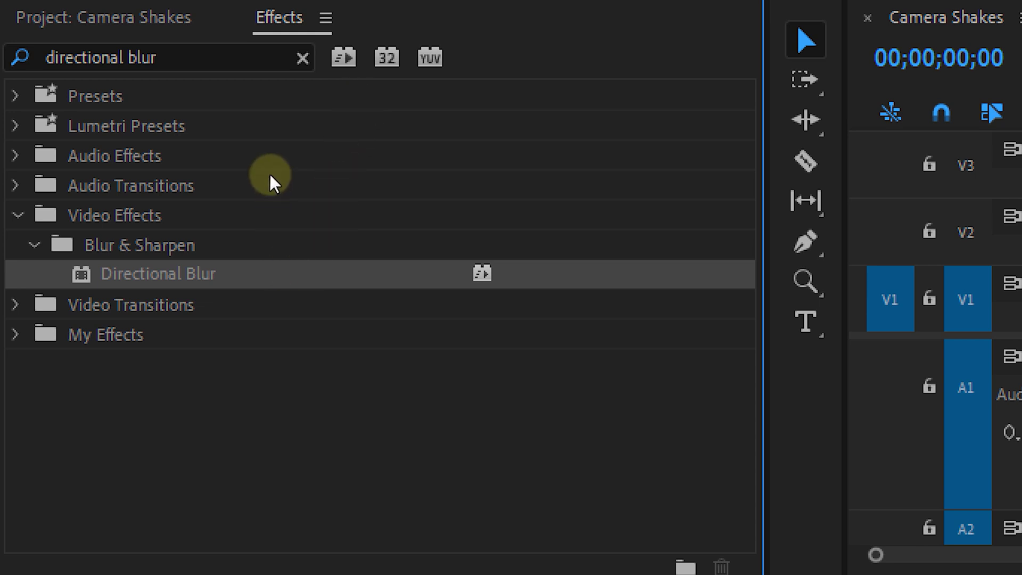
Place another adjustment layer on V2 starting near one second.
click(169, 8)
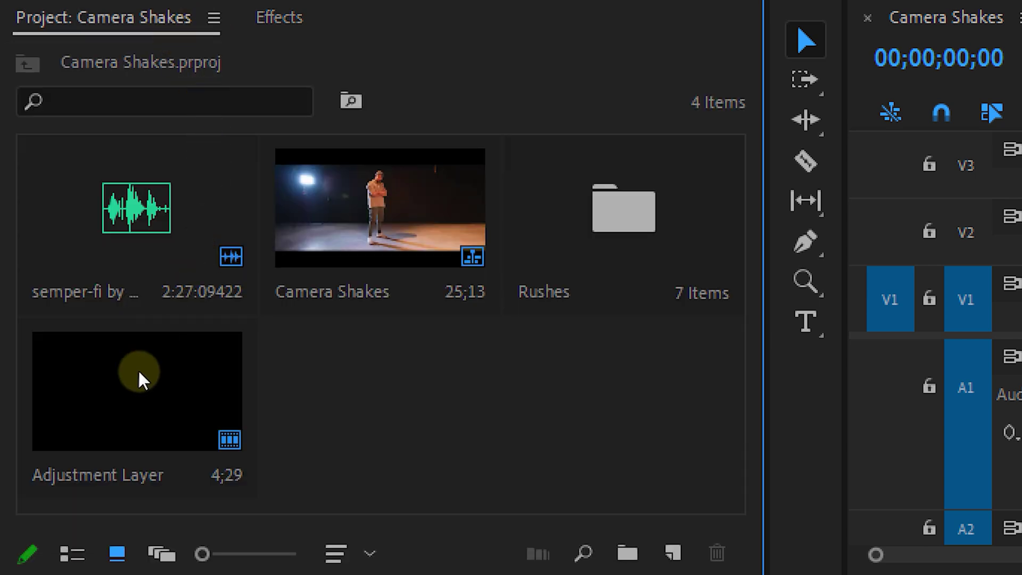
drag(140, 379, 1021, 251)
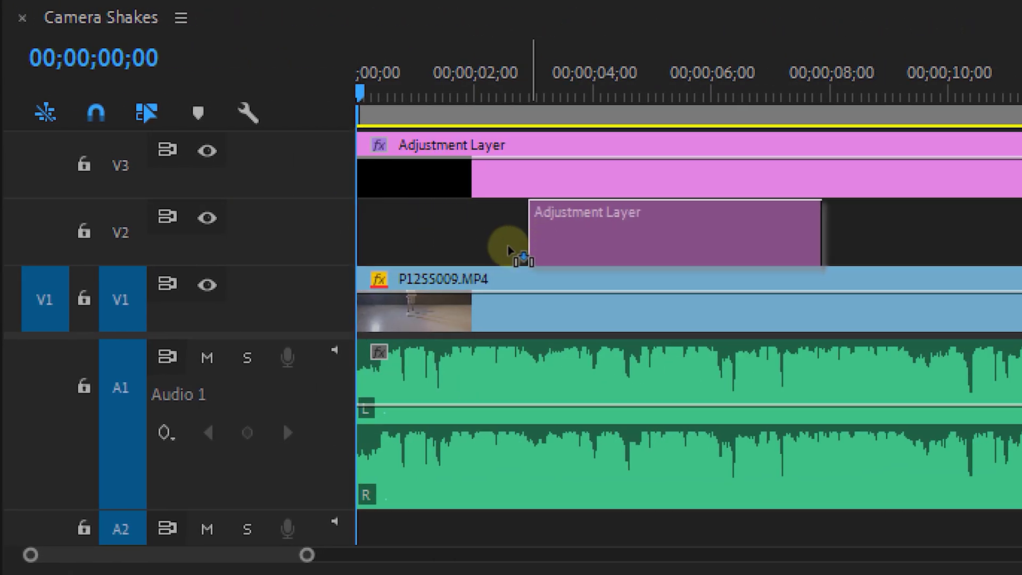
drag(508, 248, 422, 243)
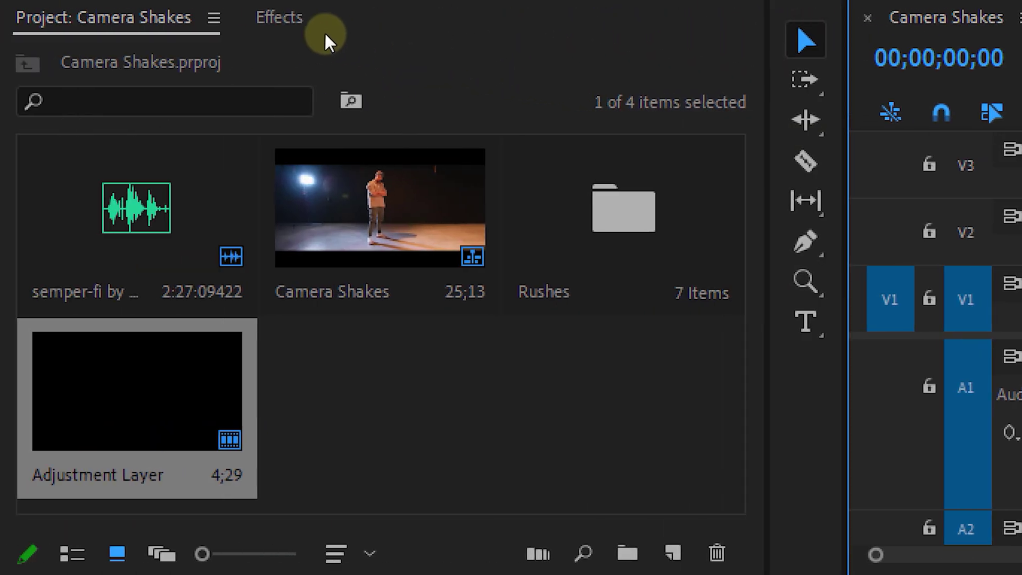
Apply Directional Blur to the V2 adjustment layer with Blur Length 35.
click(300, 27)
drag(201, 264, 1021, 250)
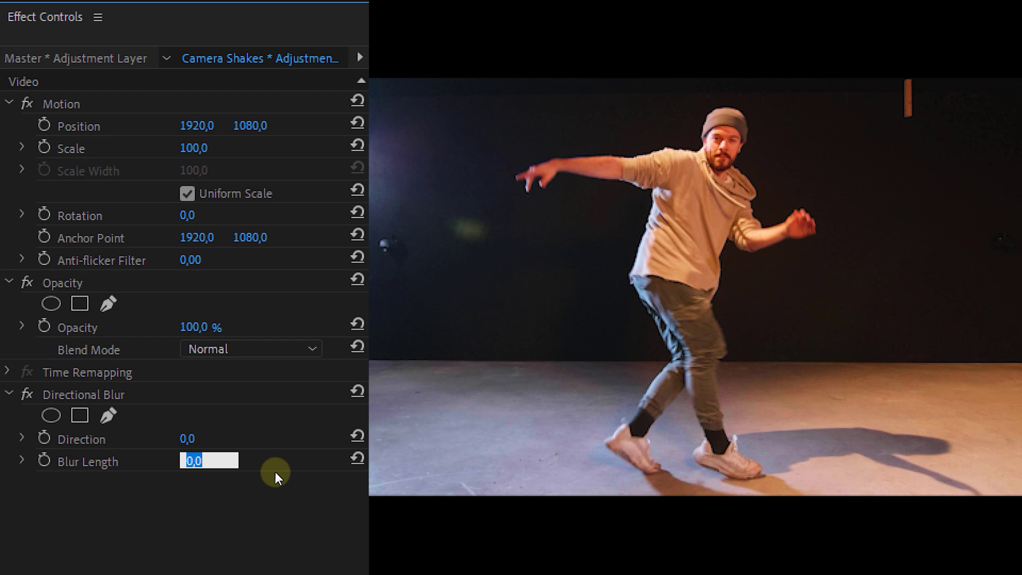
text(35)
key(Return)
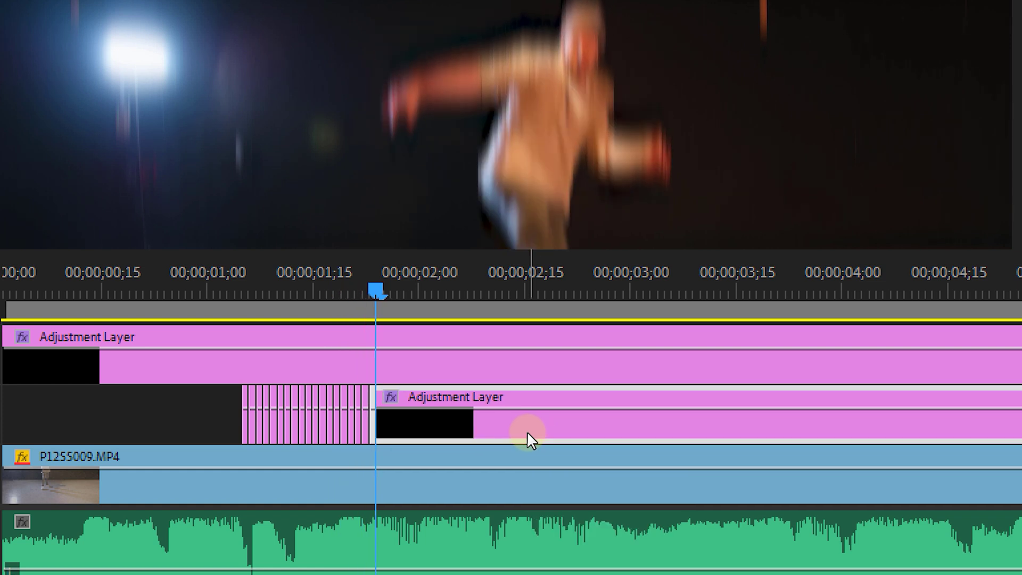
Stop playback near 01;28 and select one of the one-frame blur pieces.
key(=)
click(91, 424)
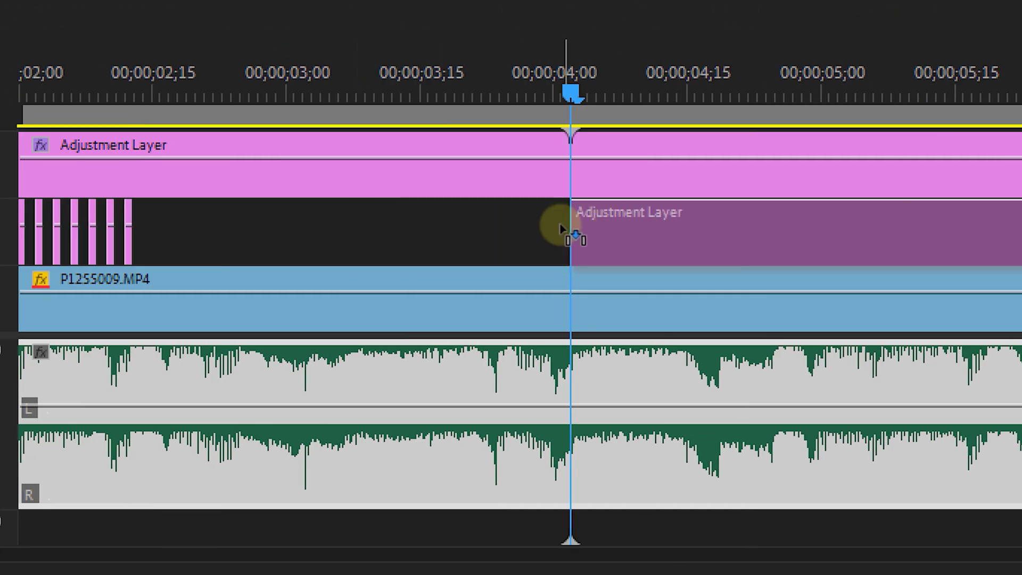
Apply Transform to the new V2 adjustment layer, turning off the composition's shutter angle and setting it to 180.
click(272, 24)
drag(202, 274, 681, 238)
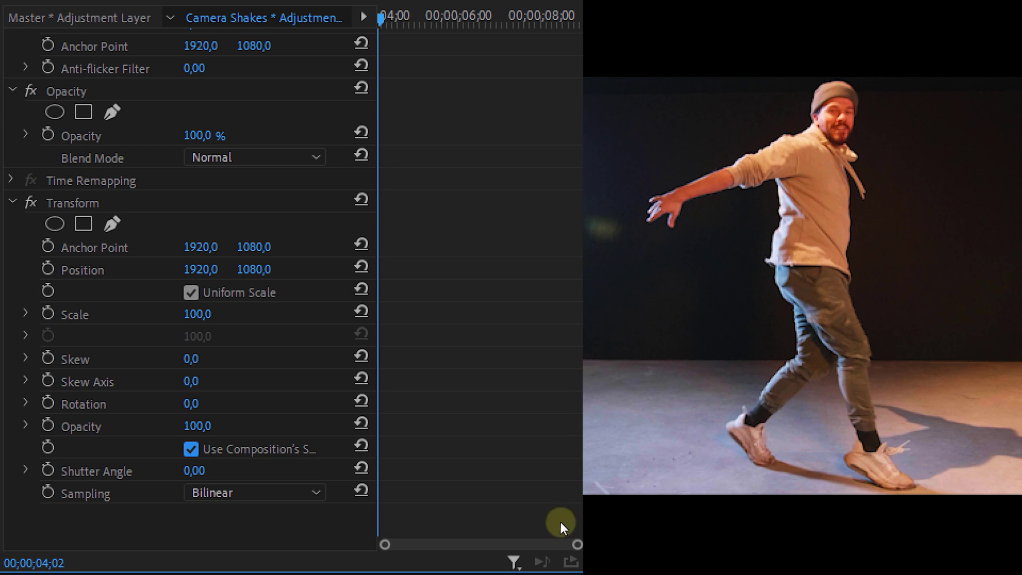
click(243, 451)
click(194, 469)
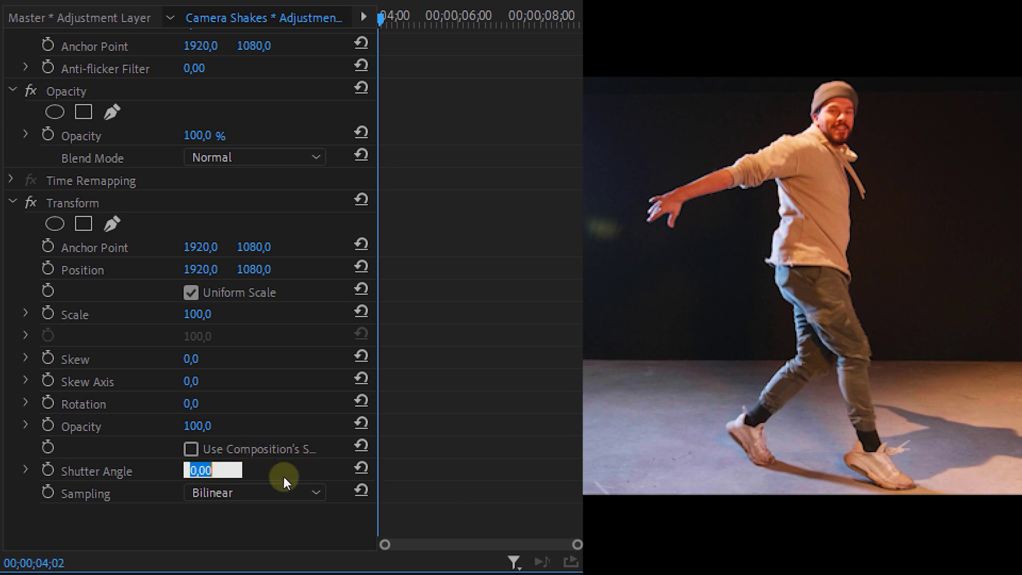
text(180)
key(Return)
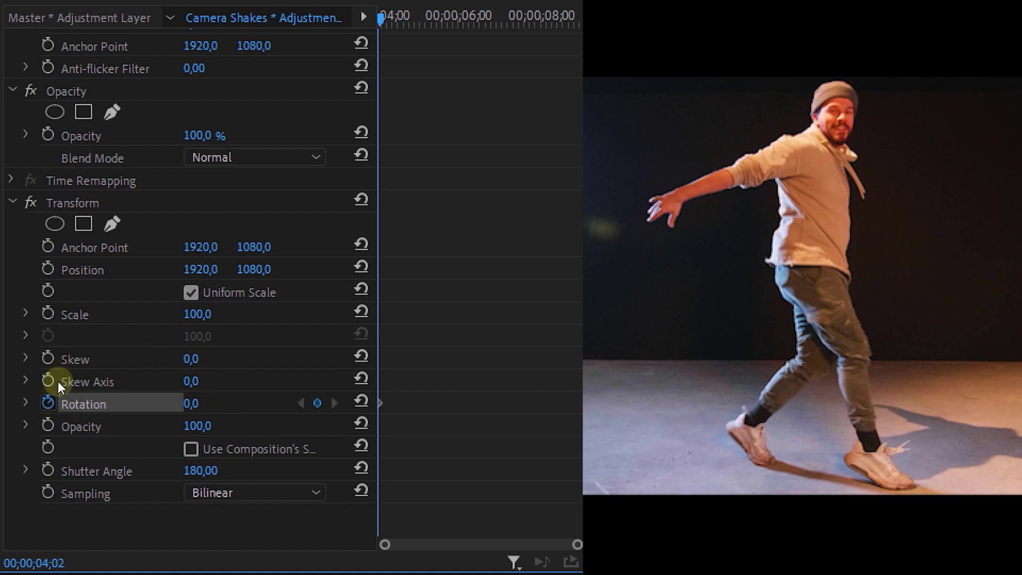
Start Scale and Position keyframes, then at 04;05 set Scale to 105.
click(51, 313)
click(50, 270)
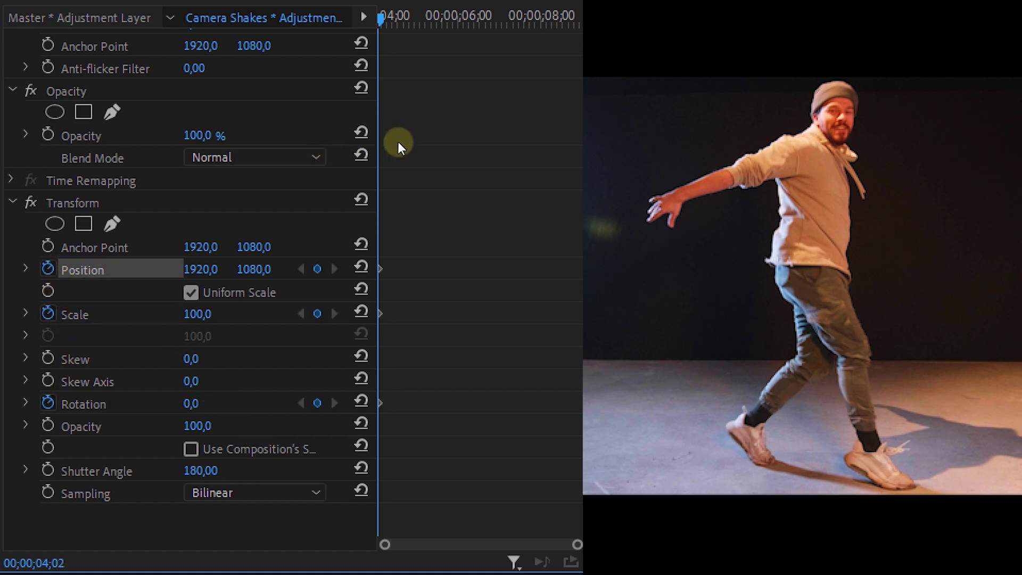
scroll(400, 142, up, 3)
key(Right)
key(Right)
key(Right)
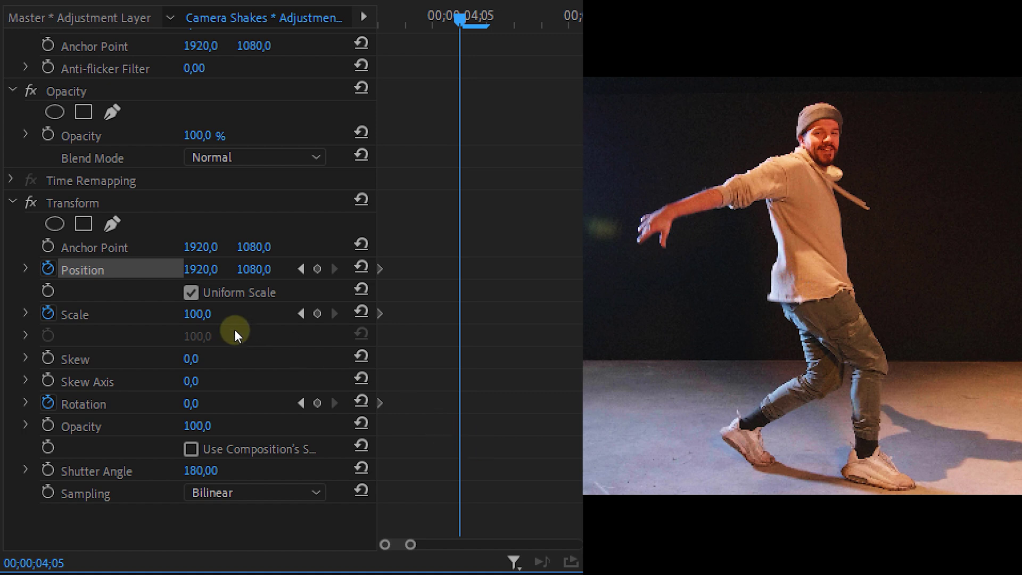
text(105)
key(Return)
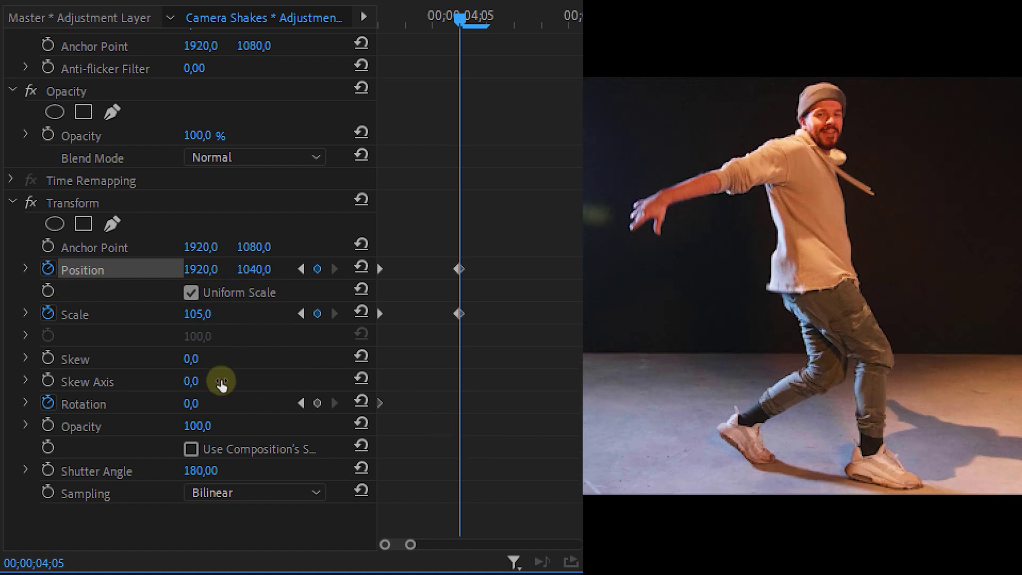
Keyframe Rotation frame by frame at -3, 3, -1, 1 and 0 degrees.
text(-3)
key(Return)
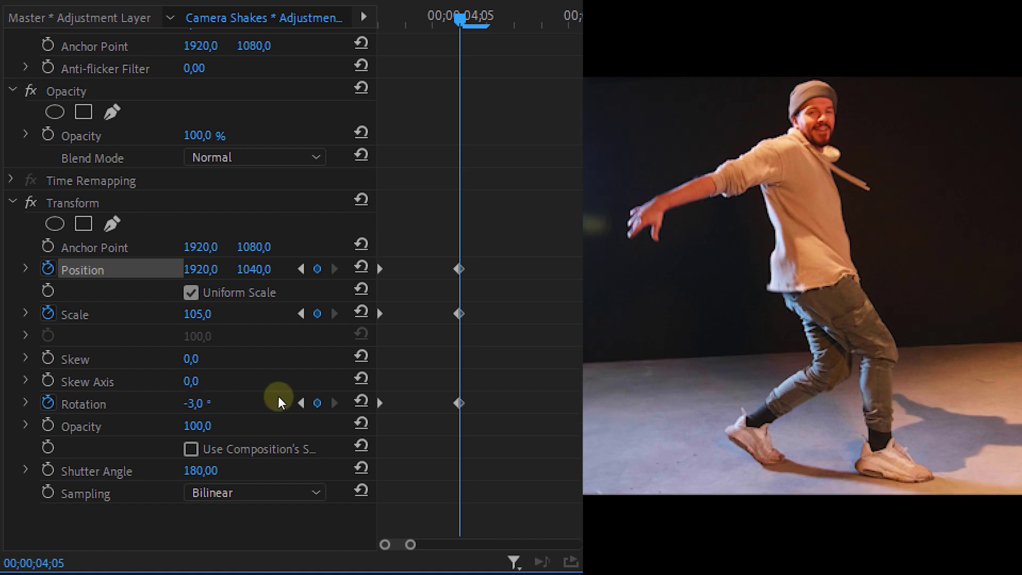
key(Right)
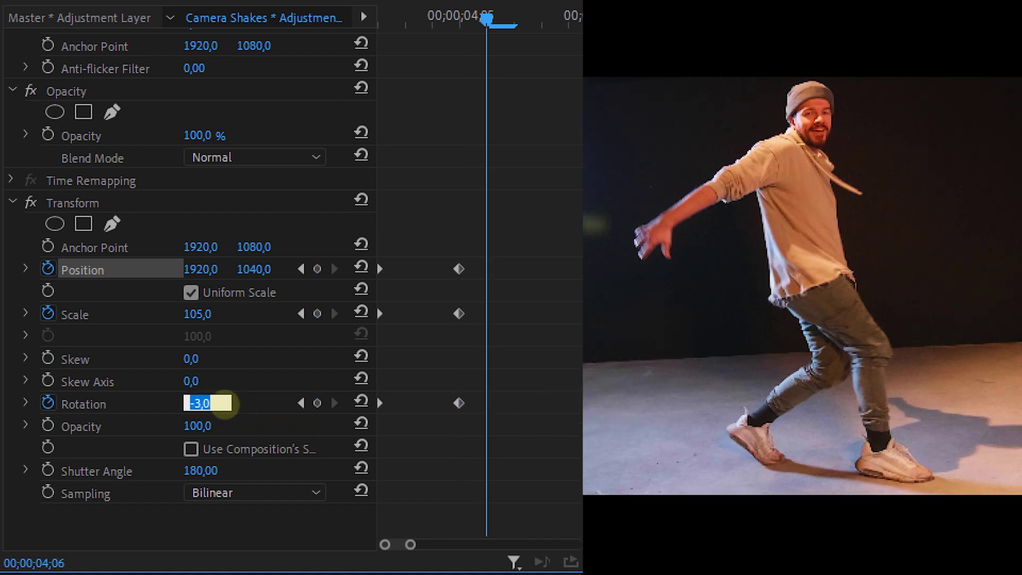
text(3)
key(Return)
key(Right)
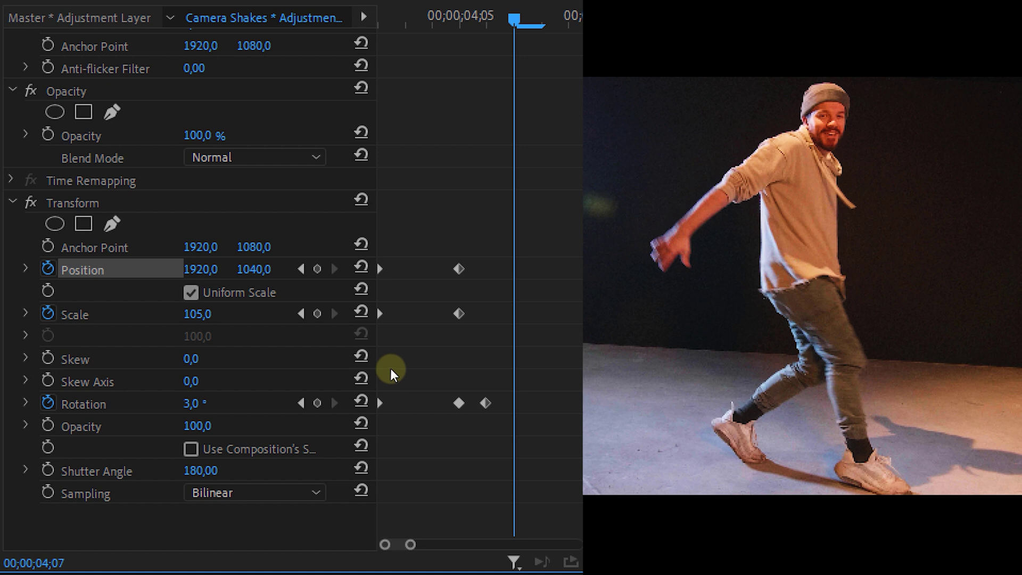
click(203, 395)
text(-1)
key(Return)
key(Right)
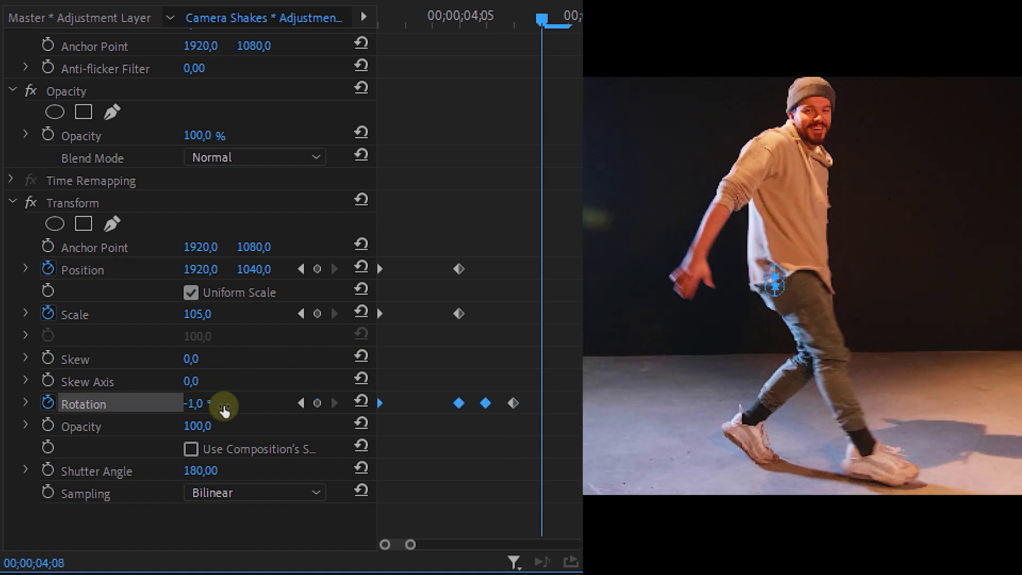
text(1)
key(Return)
key(Right)
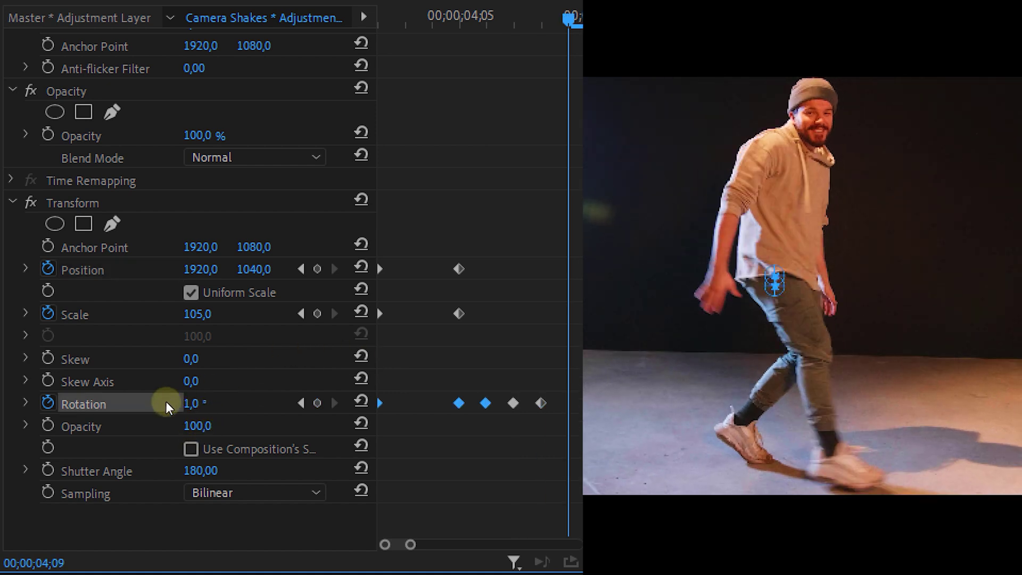
text(0)
key(Return)
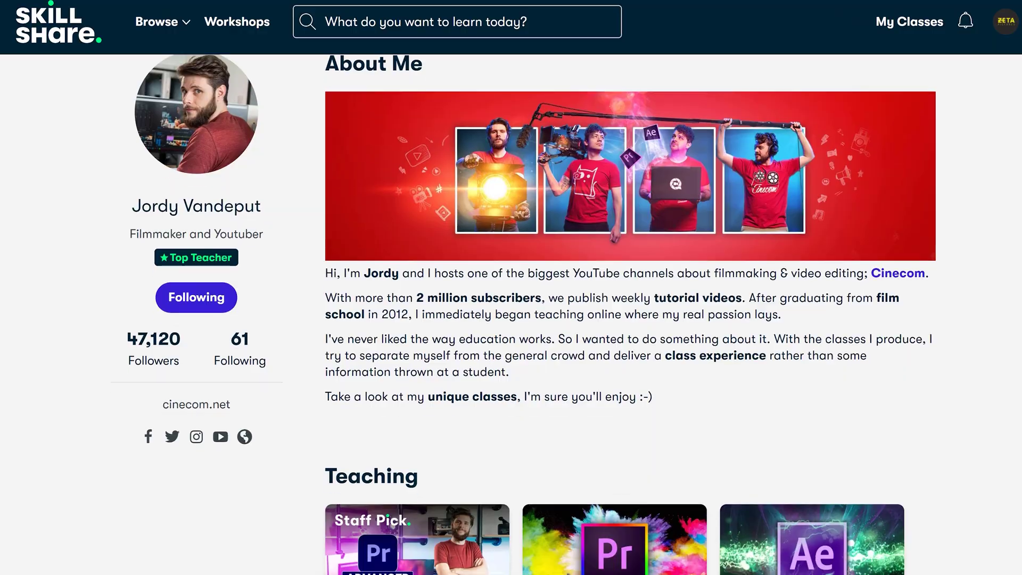
Scroll the teacher's profile down to the Teaching section's class list.
scroll(524, 315, down, 6)
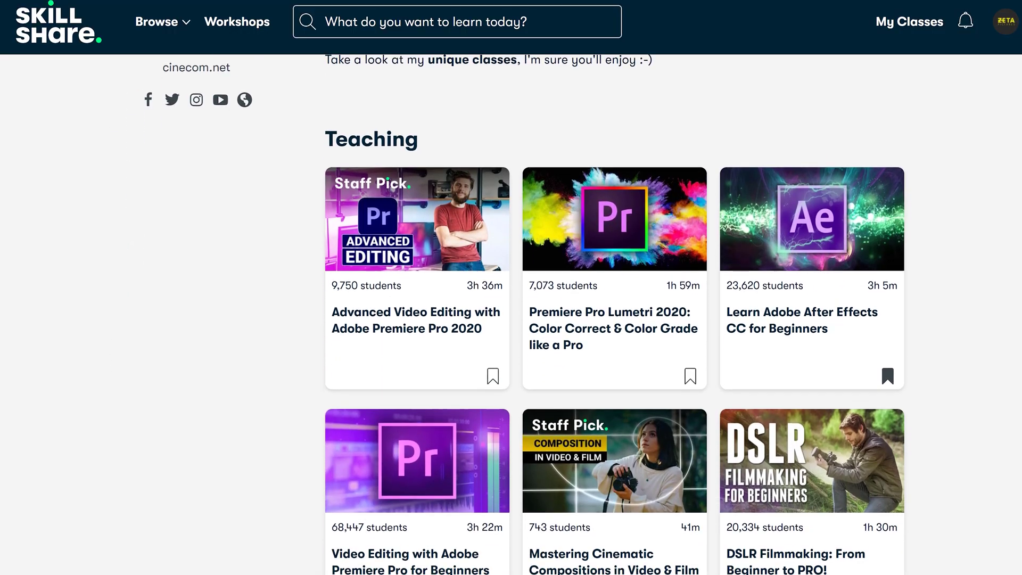
scroll(524, 314, down, 5)
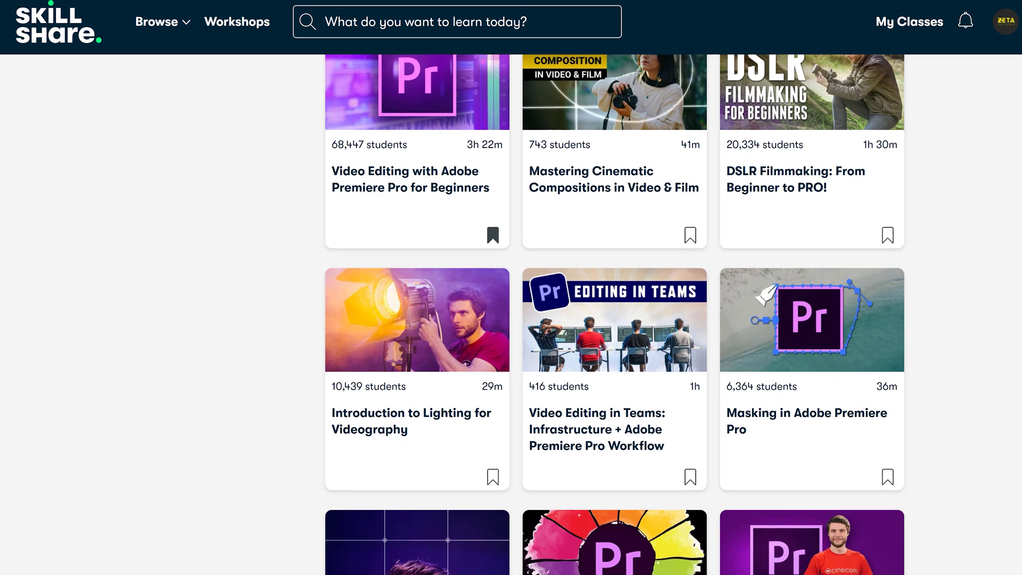